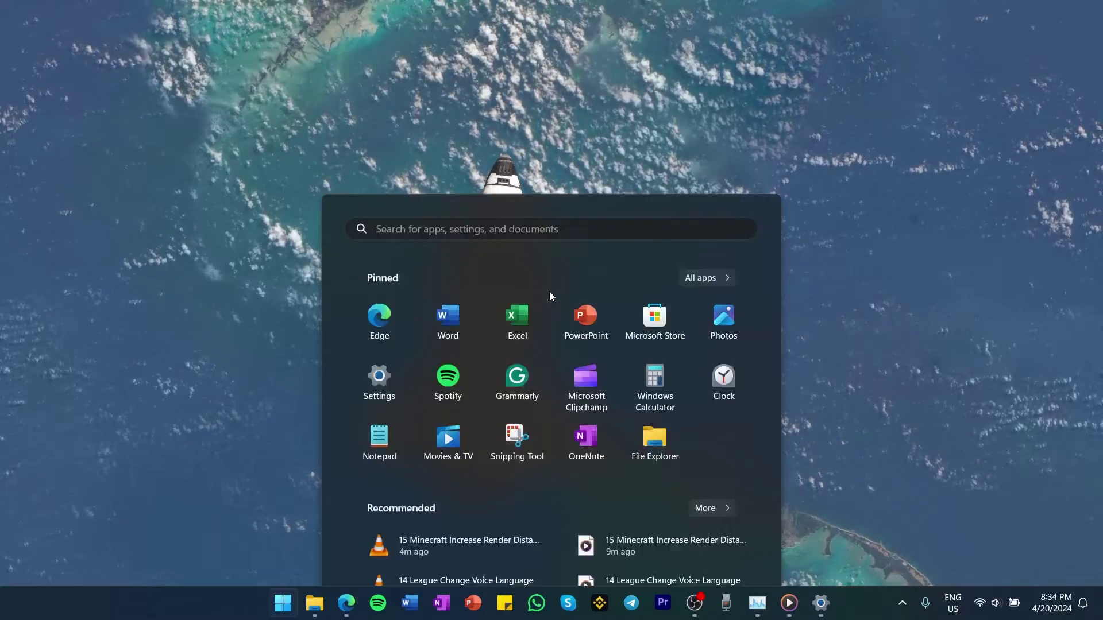
{"action": "type", "text": "sy"}
{"action": "type", "text": "s"}
{"action": "type", "text": "tem "}
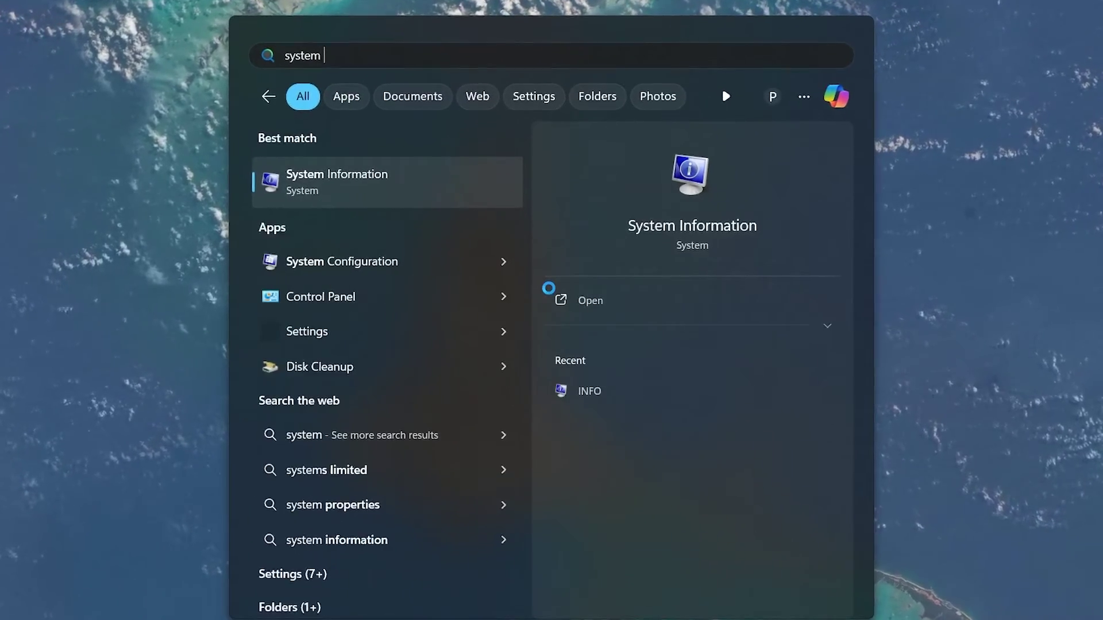
{"action": "type", "text": "informa"}
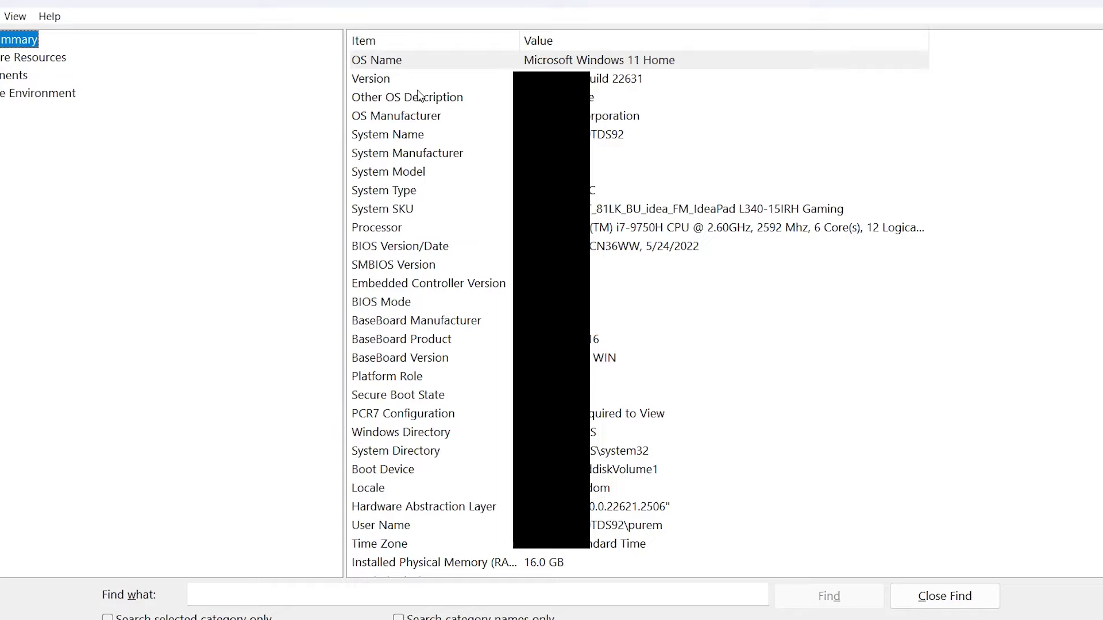
Select the OS Name row in System Summary to confirm Microsoft Windows 11 Home
{"action": "left_click", "coordinate": [383, 66]}
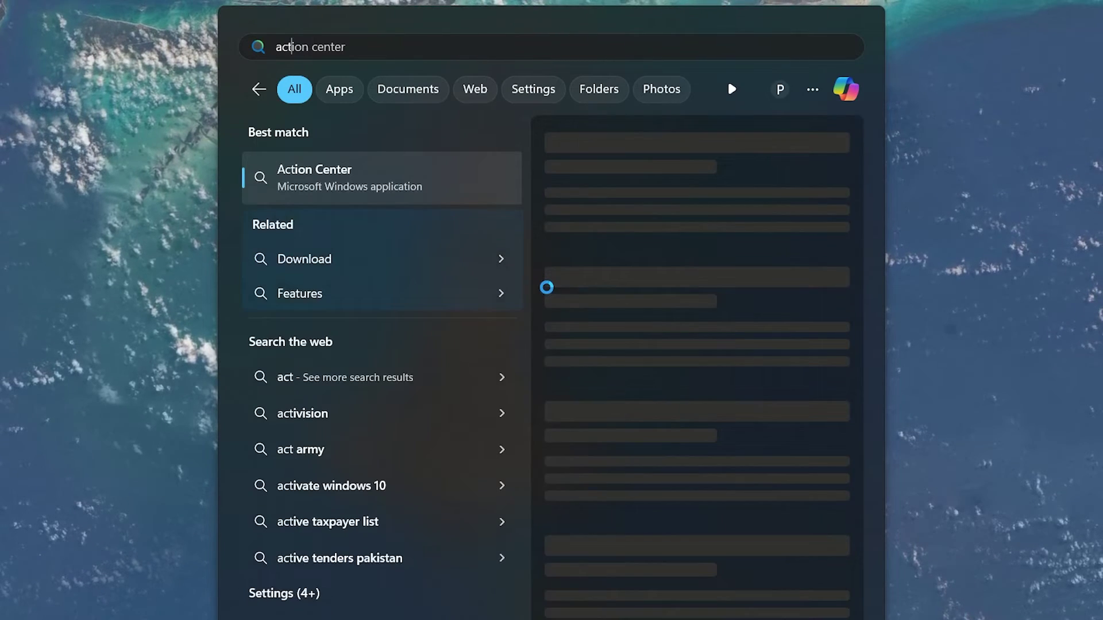
{"action": "type", "text": "ivatio"}
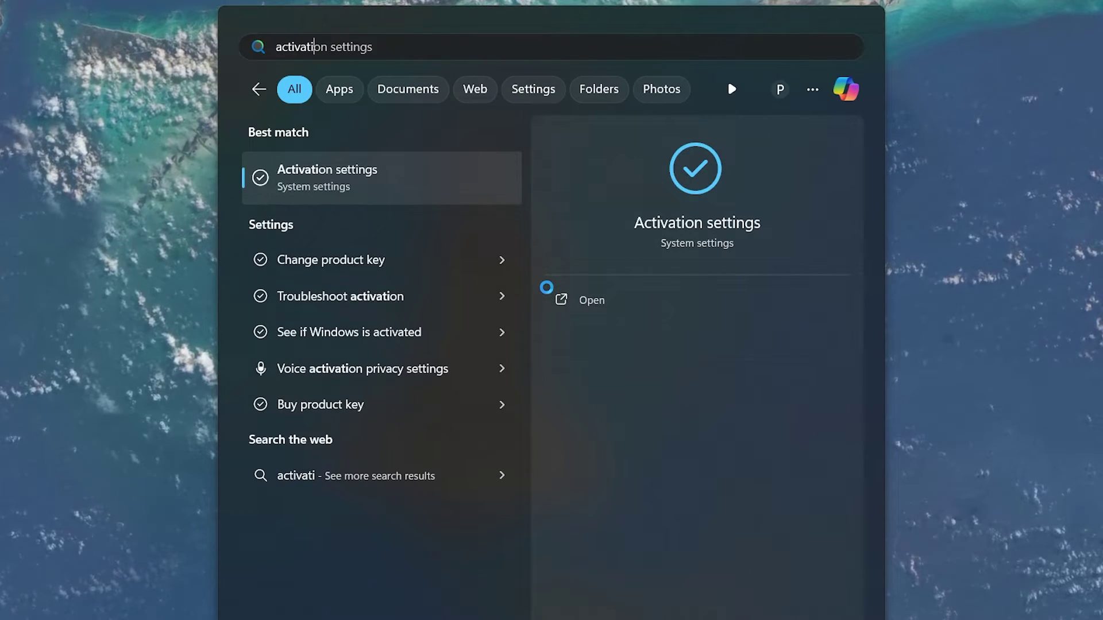
{"action": "type", "text": "n"}
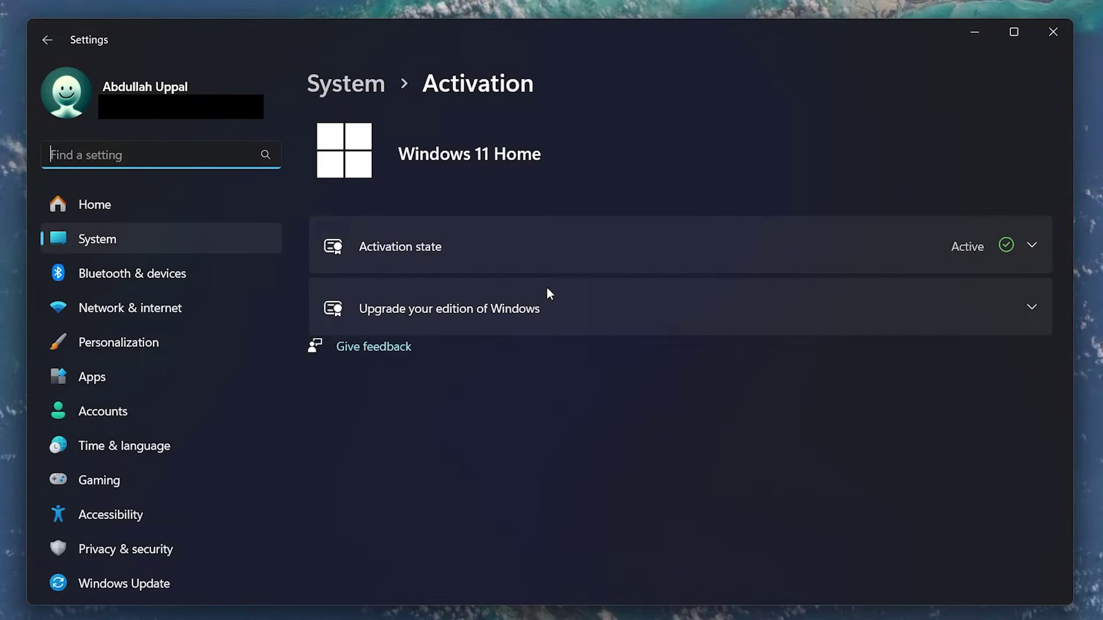
Expand Activation state and the Upgrade your edition of Windows options
{"action": "left_click", "coordinate": [1031, 248]}
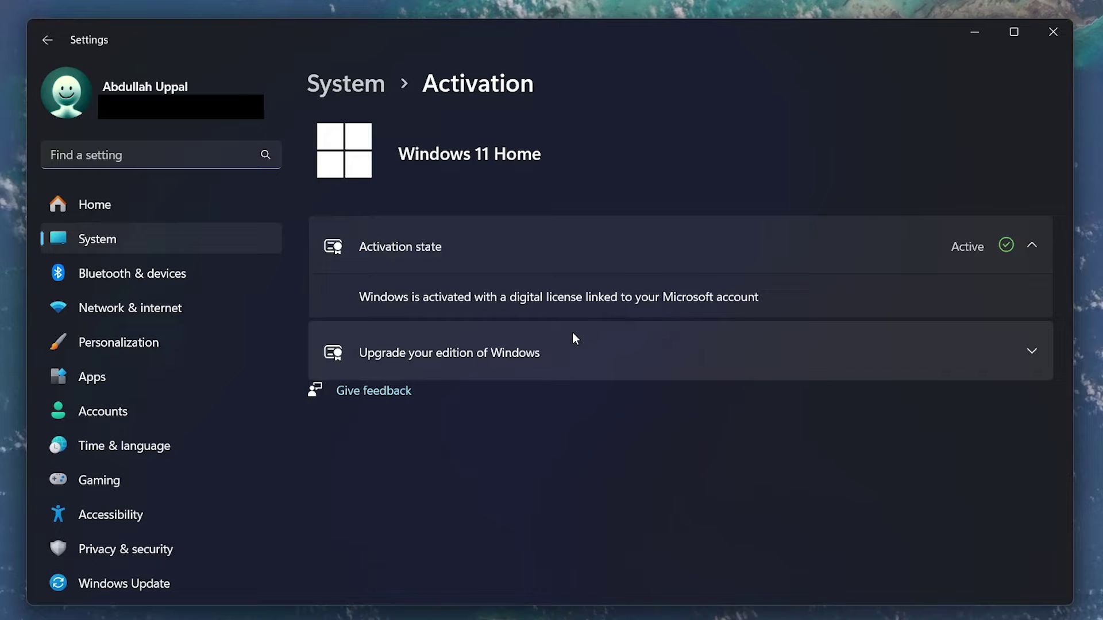
{"action": "left_click", "coordinate": [573, 338]}
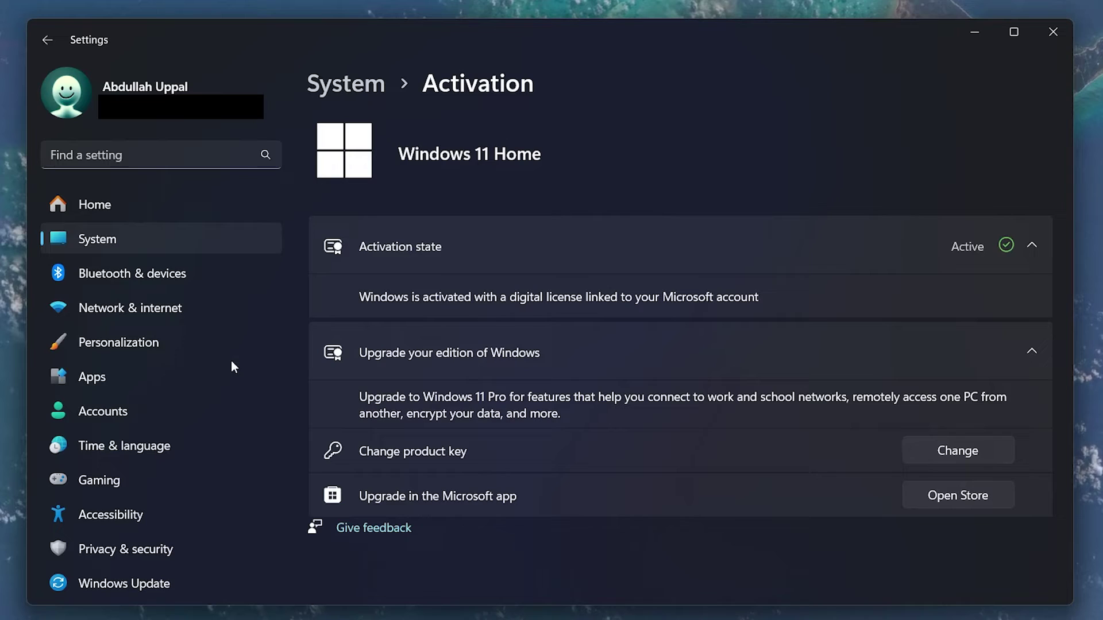
Under Apps > Advanced app settings, set 'Choose where to get apps' to Anywhere
{"action": "left_click", "coordinate": [204, 374]}
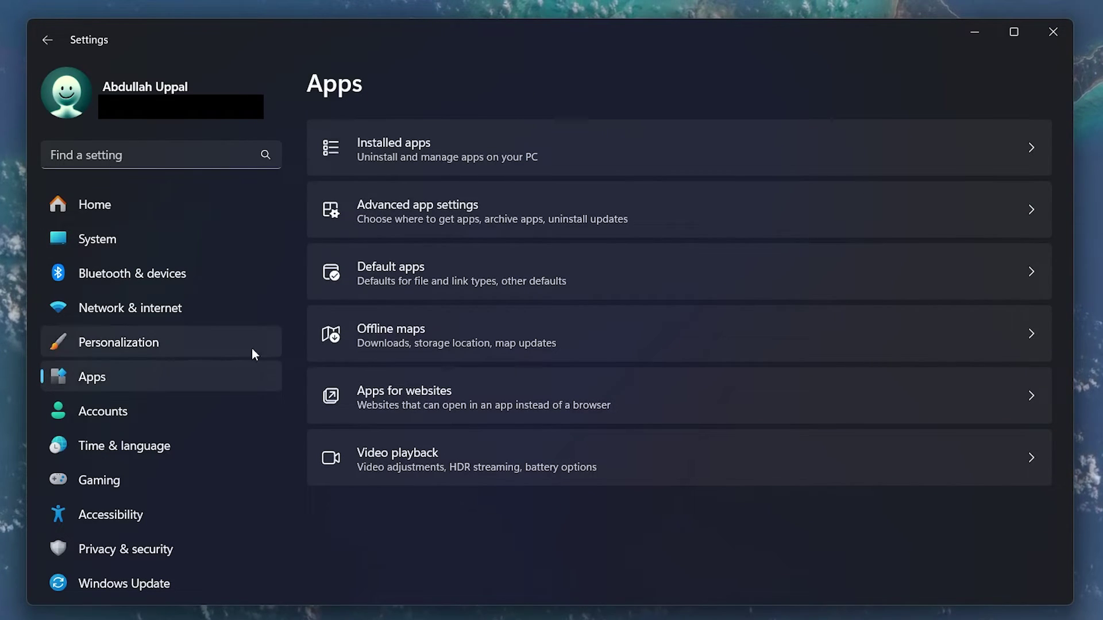
{"action": "left_click", "coordinate": [463, 212]}
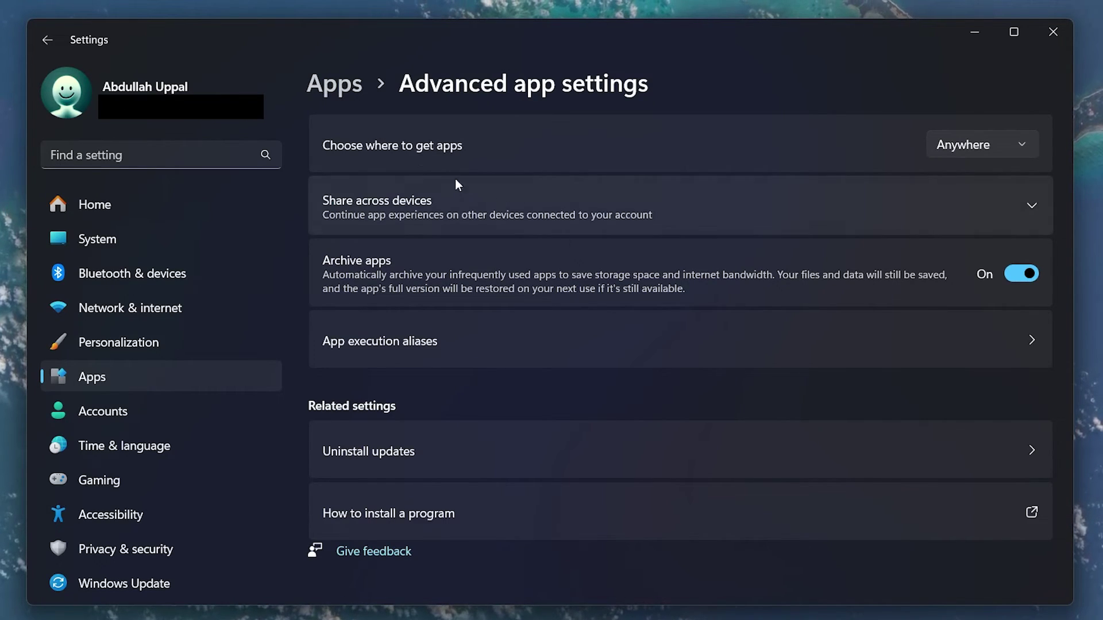
{"action": "left_click", "coordinate": [978, 136]}
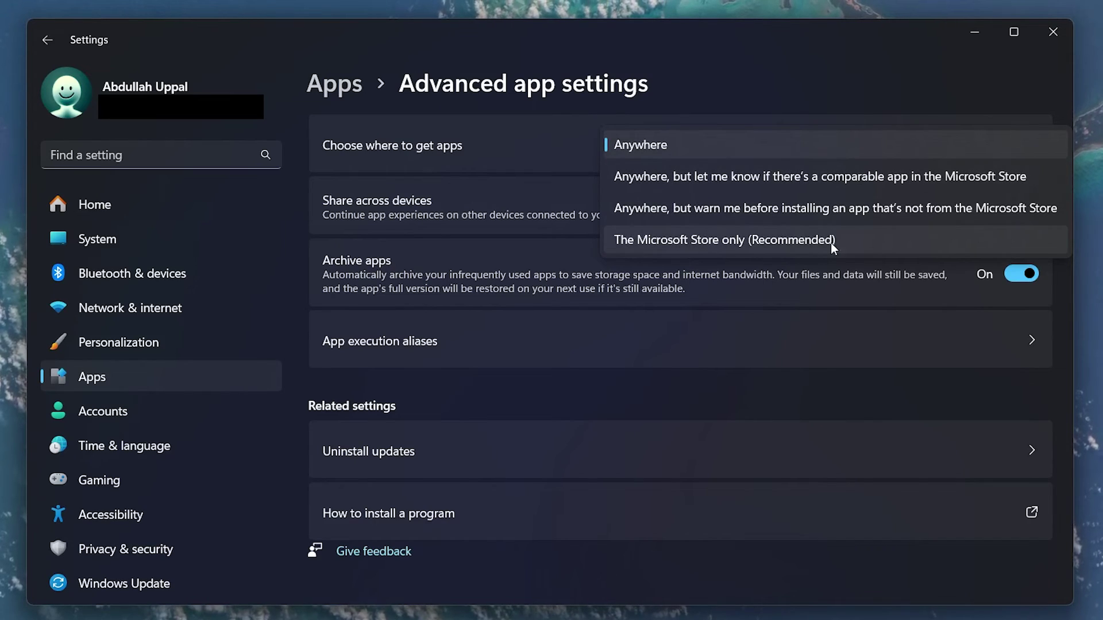
{"action": "left_click", "coordinate": [638, 145]}
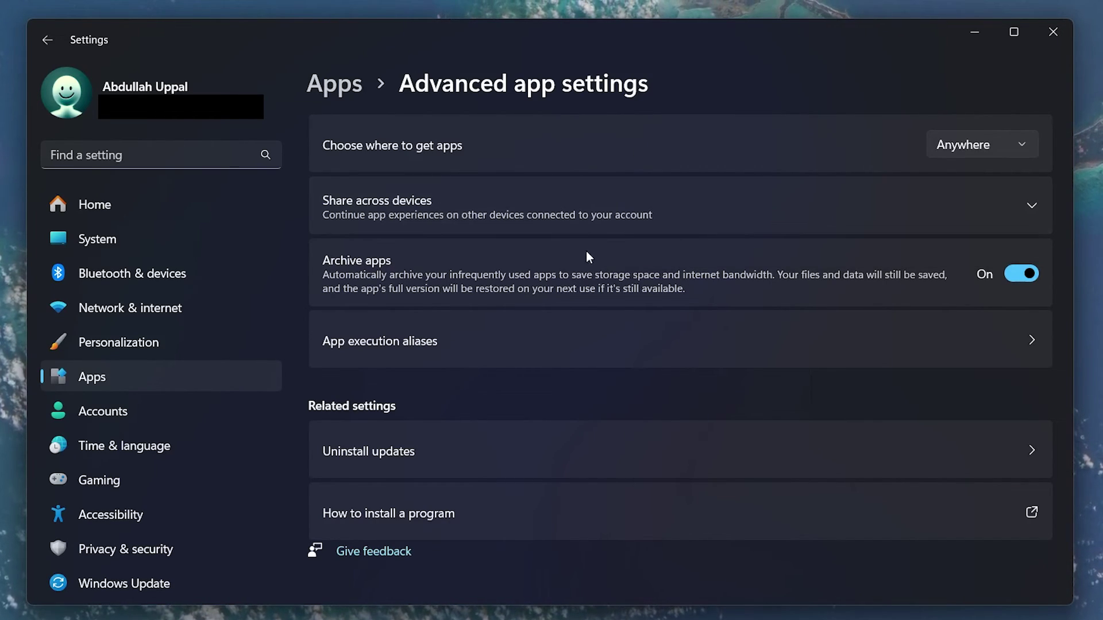